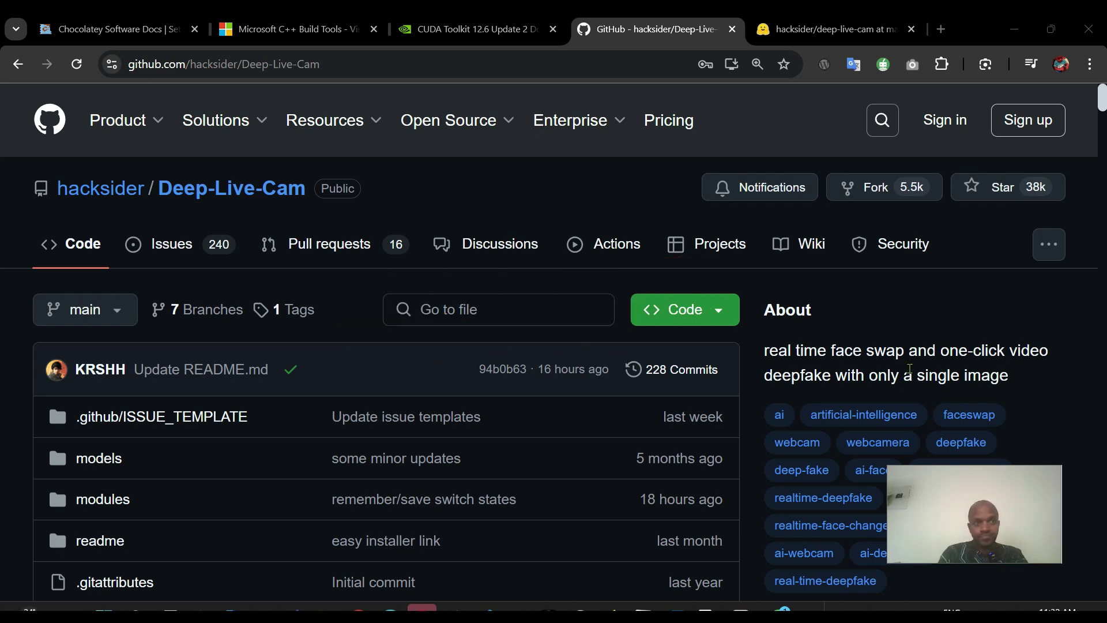
Bring the administrator PowerShell window forward and clear its screen with cls
{"action": "left_click", "coordinate": [807, 609]}
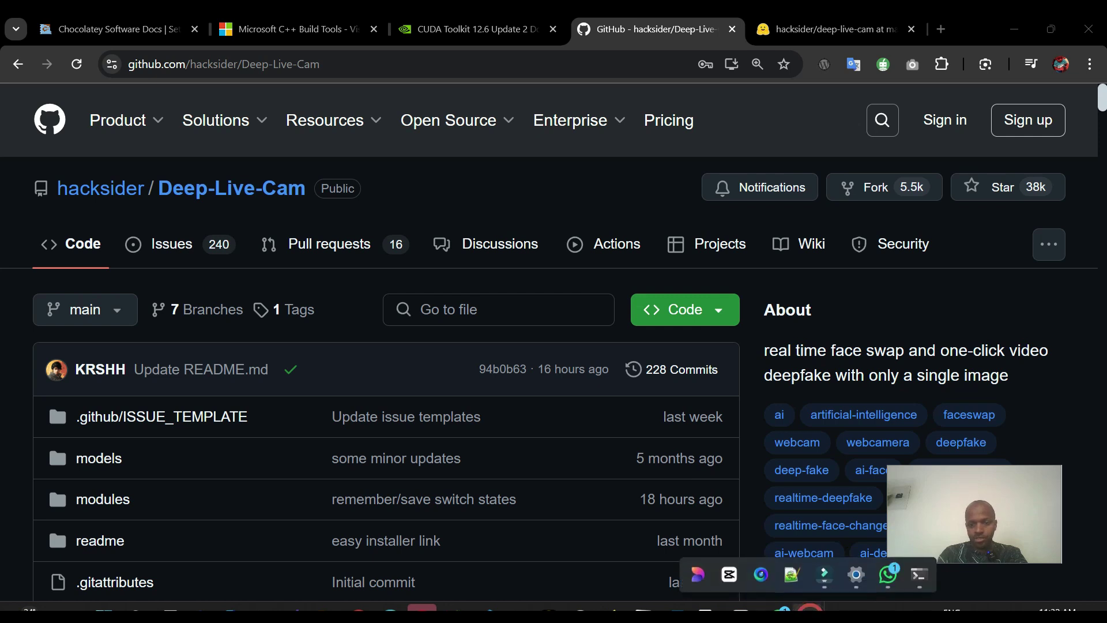
{"action": "left_click", "coordinate": [917, 575]}
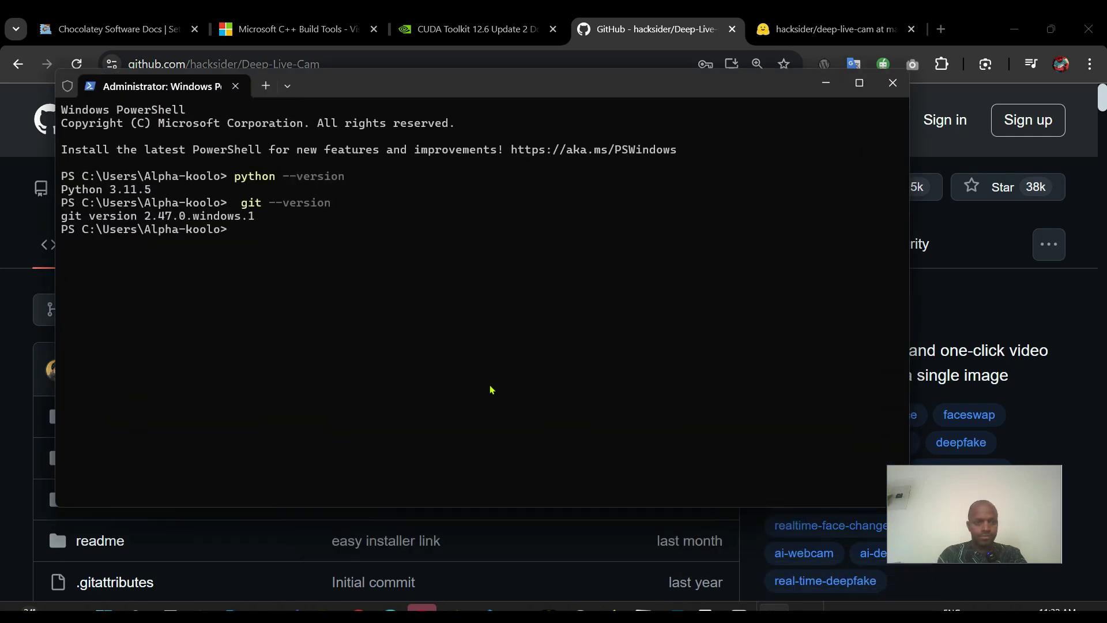
{"action": "type", "text": "cls"}
{"action": "key", "text": "Return"}
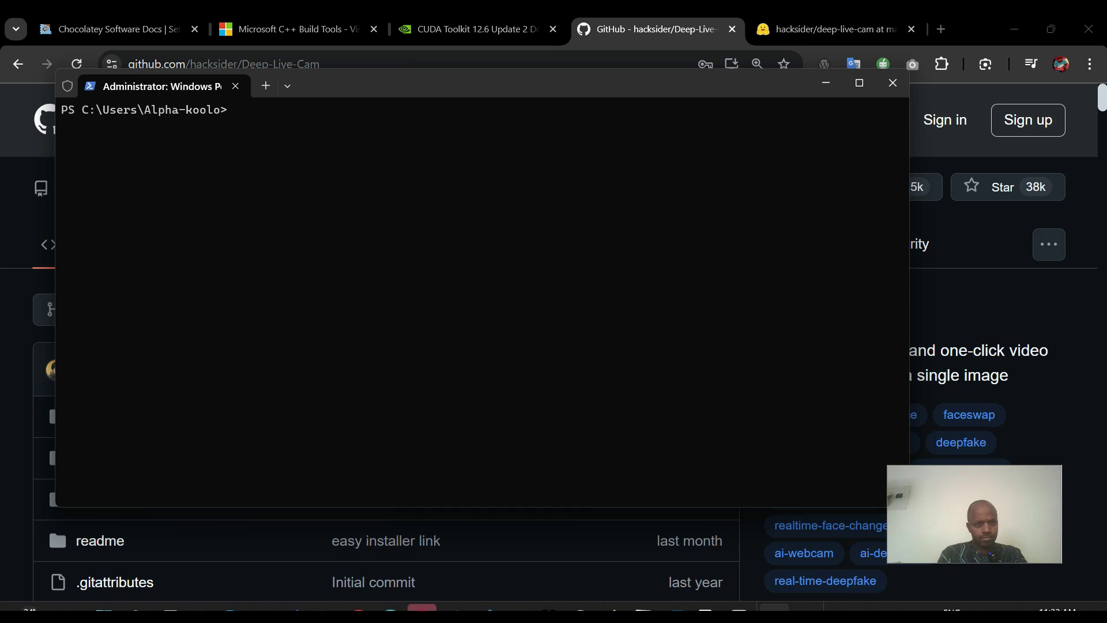
Enter python --version to check the installed Python version
{"action": "type", "text": "type"}
{"action": "key", "text": "BackSpace"}
{"action": "key", "text": "BackSpace"}
{"action": "key", "text": "BackSpace"}
{"action": "key", "text": "BackSpace"}
{"action": "key", "text": "BackSpace"}
{"action": "type", "text": "python --version"}
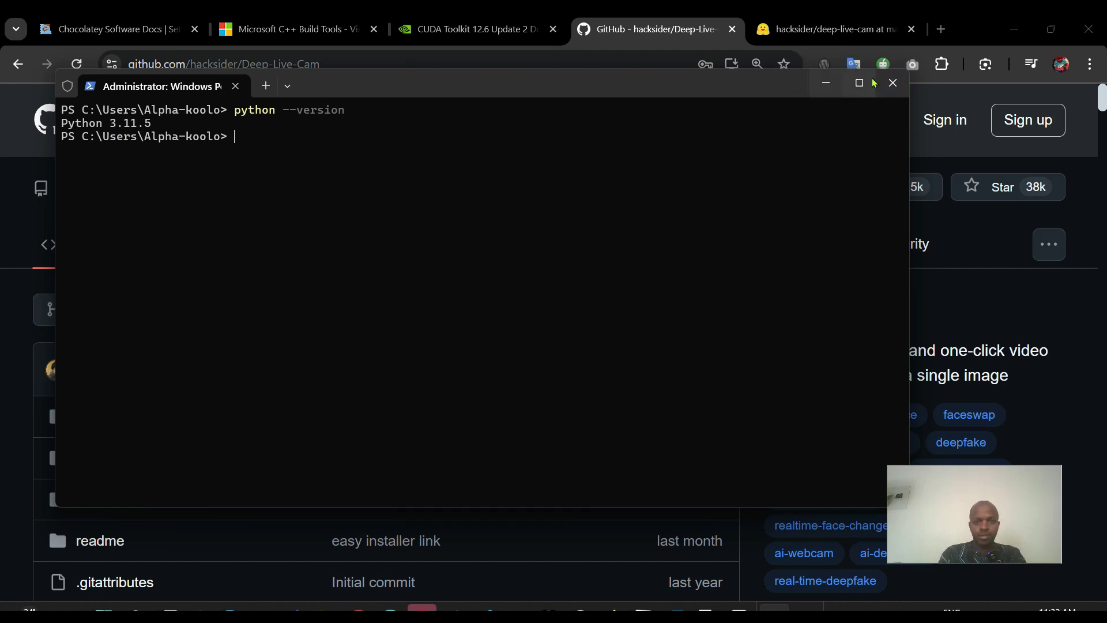
Close PowerShell, uninstall Python 3.11.5 from Settings, then bring up the Python311 folder
{"action": "left_click", "coordinate": [890, 86]}
{"action": "key", "text": "super"}
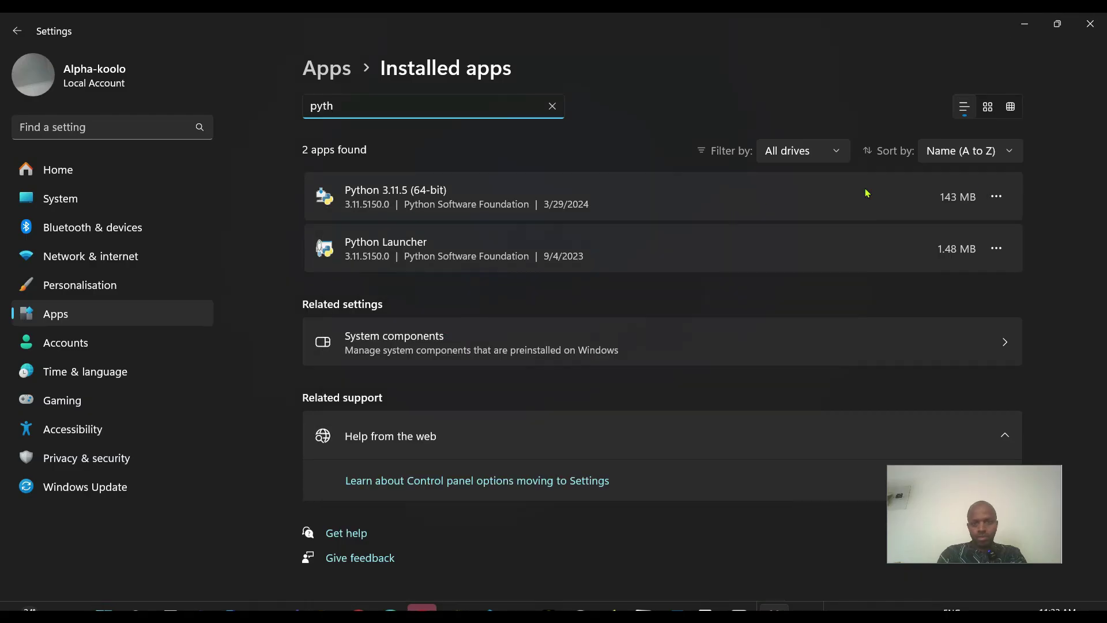
{"action": "left_click", "coordinate": [997, 197]}
{"action": "left_click", "coordinate": [861, 260]}
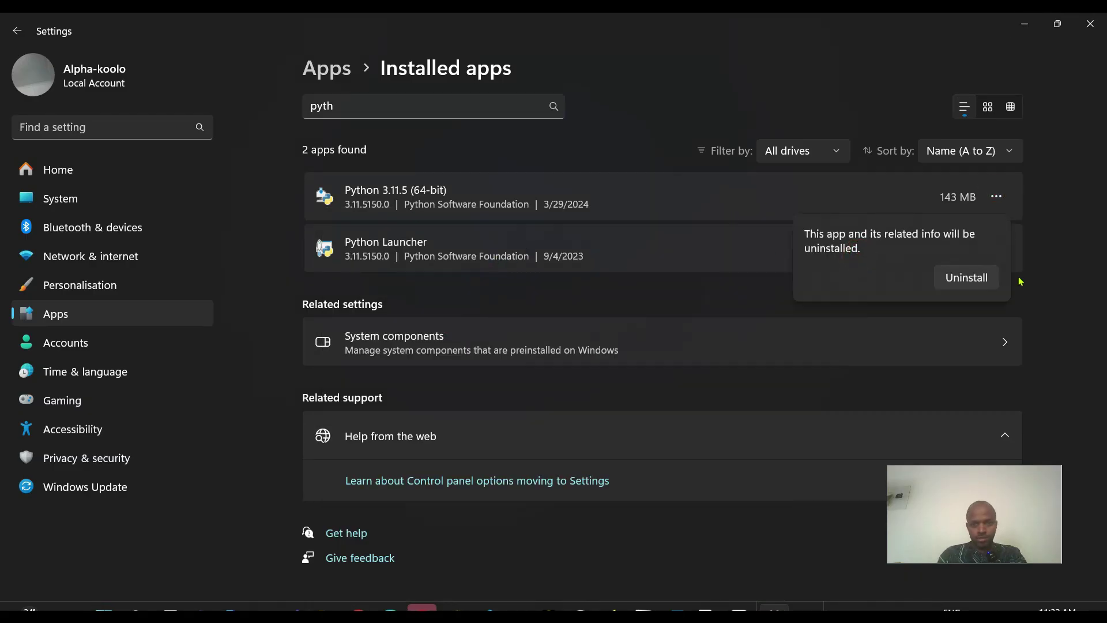
{"action": "left_click", "coordinate": [952, 281]}
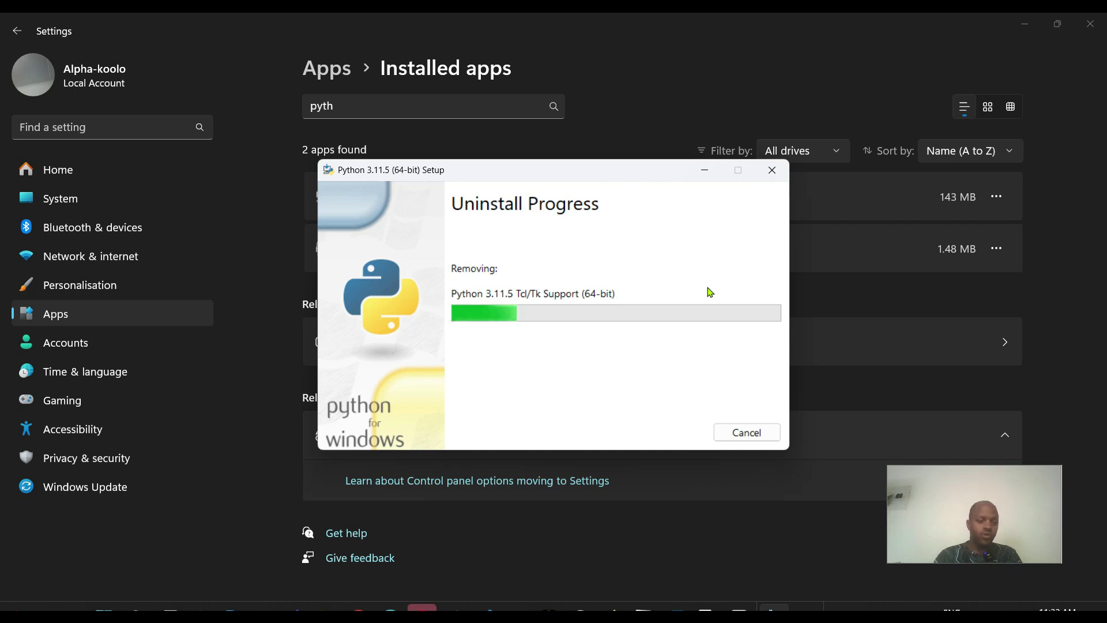
{"action": "mouse_move", "coordinate": [327, 610]}
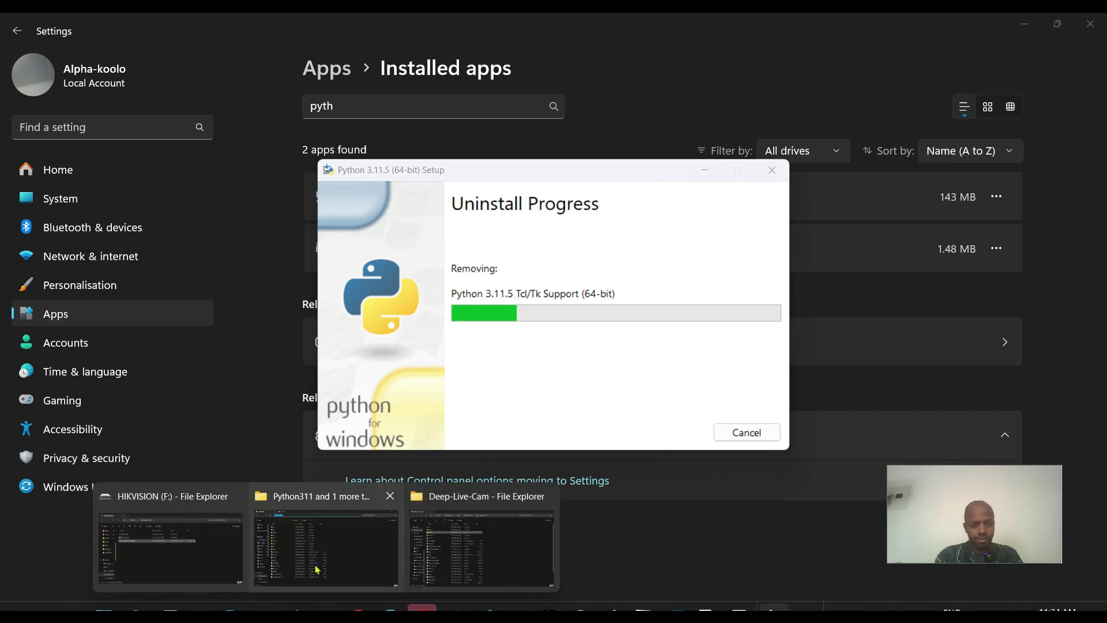
{"action": "left_click", "coordinate": [371, 545]}
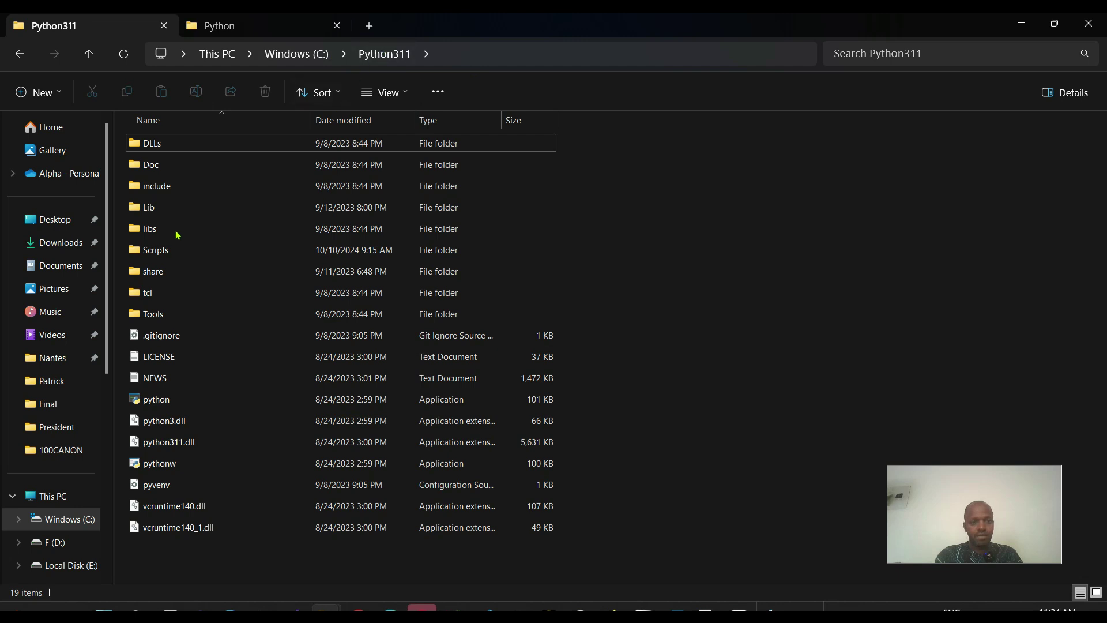
Minimize the Python311 folder window to reveal the Chocolatey setup docs
{"action": "left_click", "coordinate": [1021, 25]}
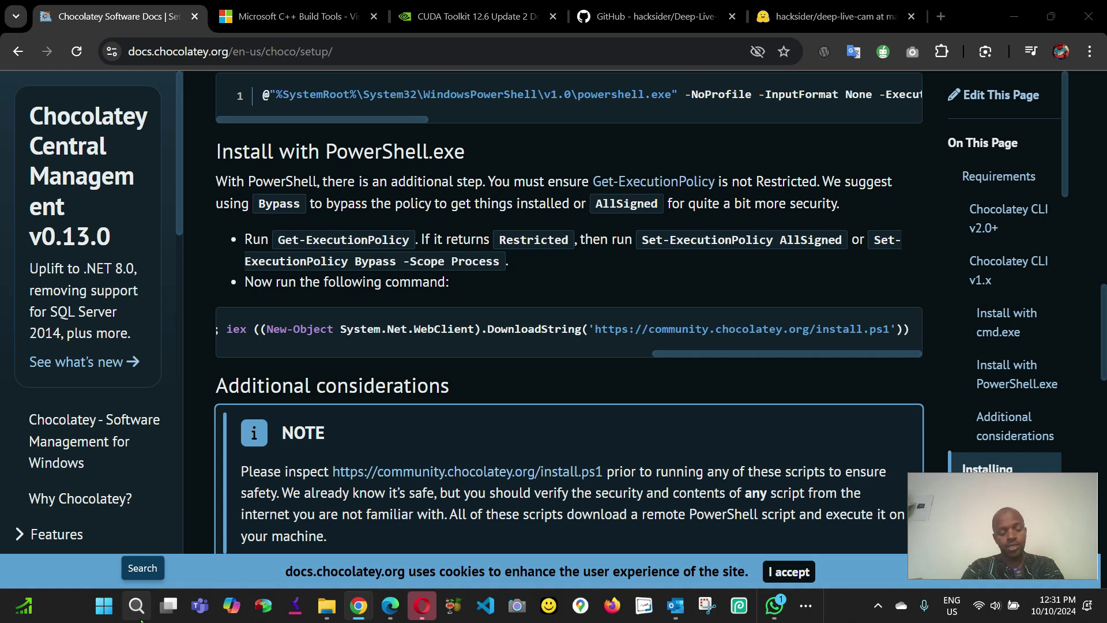
Open an administrator PowerShell via Win+X Terminal (Admin) and a Start search for 'windows'
{"action": "key", "text": "super+x"}
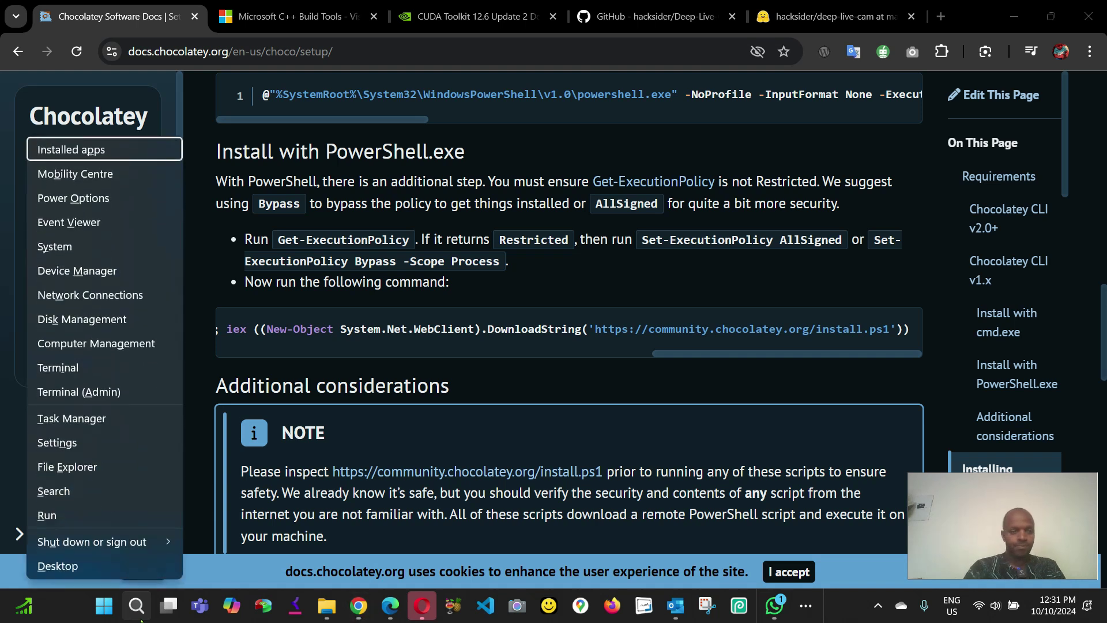
{"action": "left_click", "coordinate": [88, 393]}
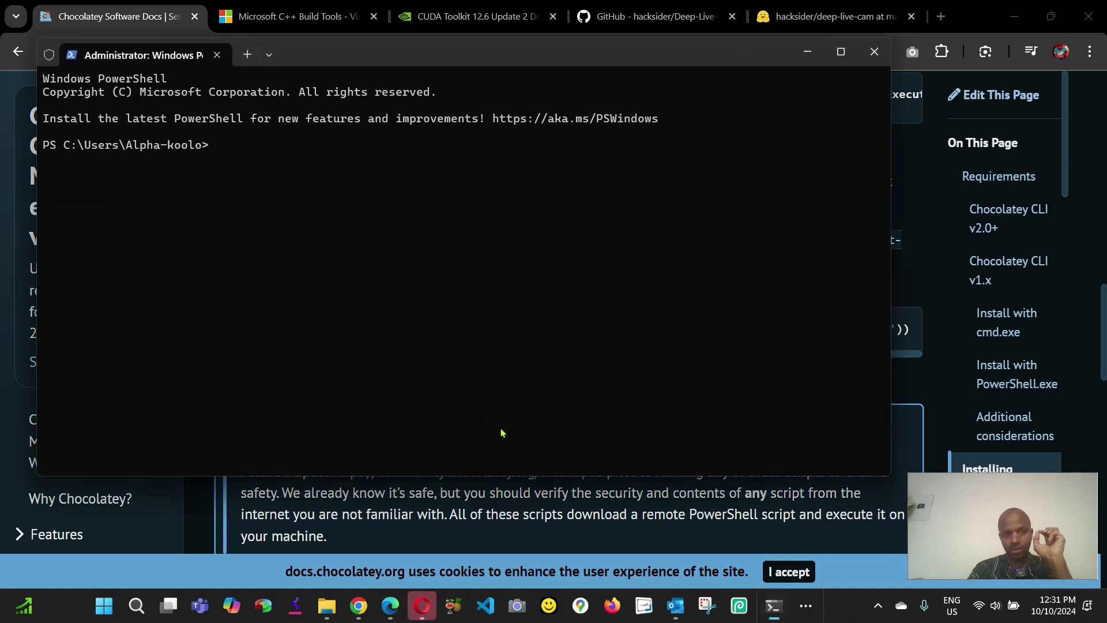
{"action": "left_click", "coordinate": [874, 52]}
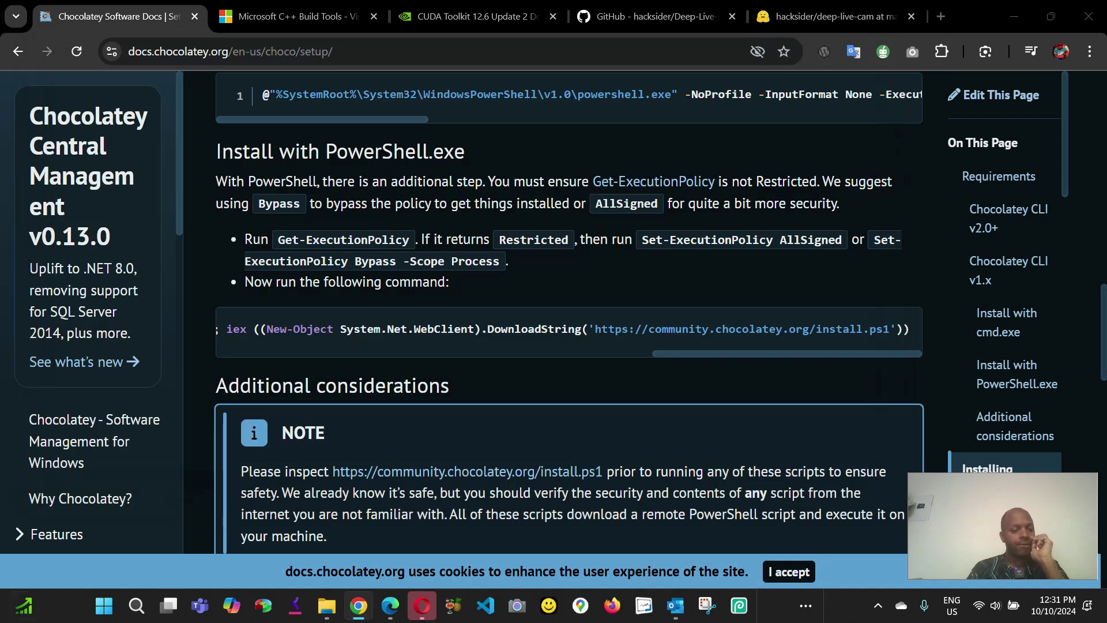
{"action": "left_click", "coordinate": [105, 606]}
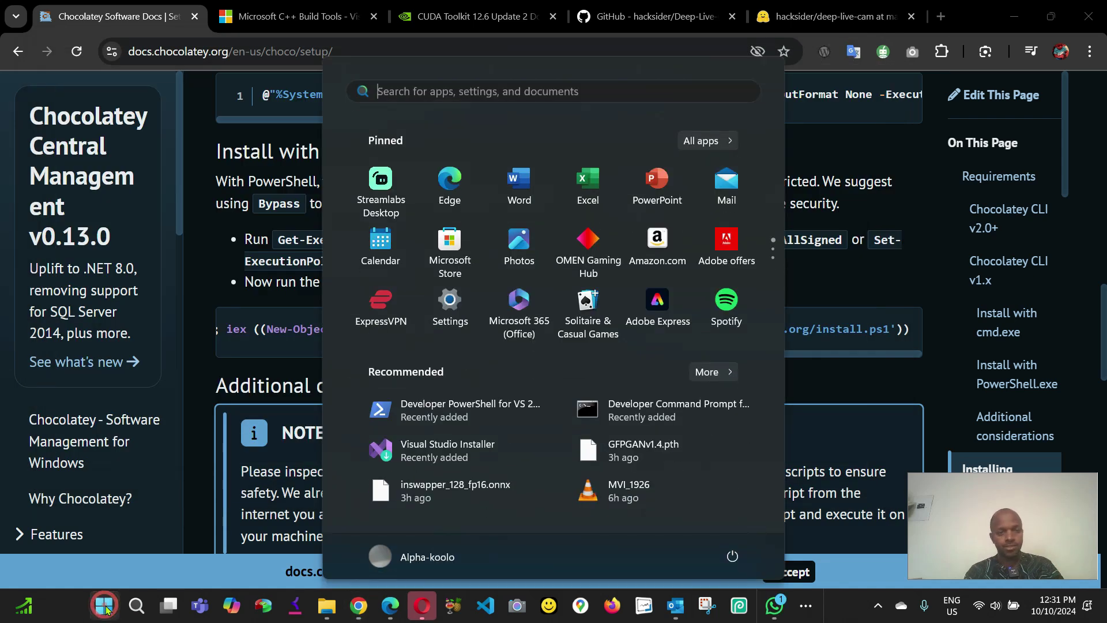
{"action": "left_click", "coordinate": [475, 99]}
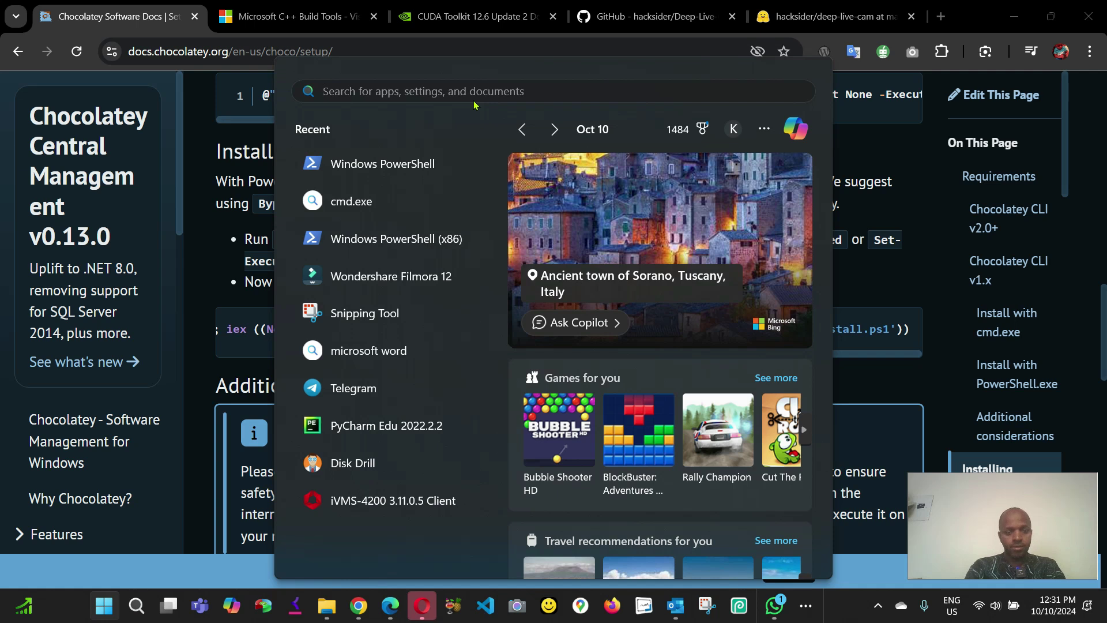
{"action": "type", "text": "windows"}
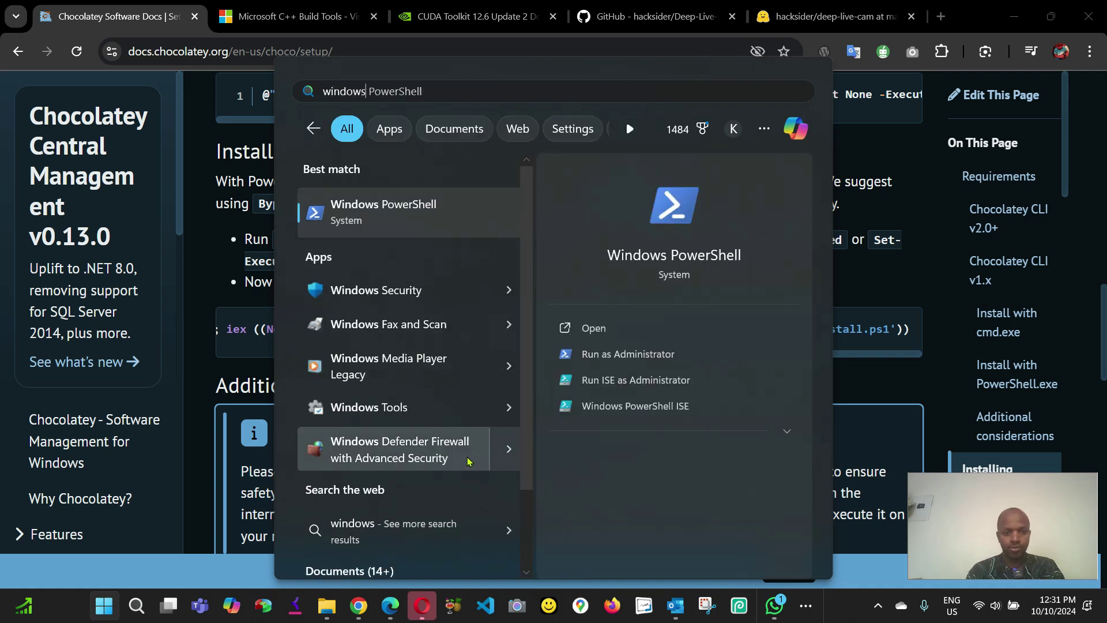
{"action": "left_click", "coordinate": [626, 354]}
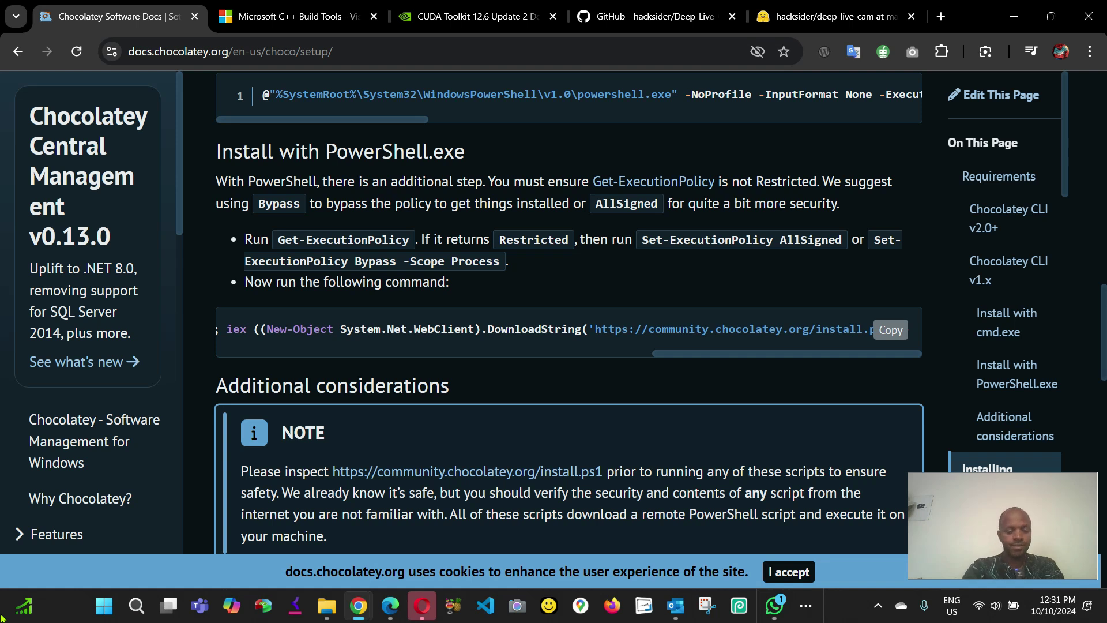
{"action": "key", "text": "super+x"}
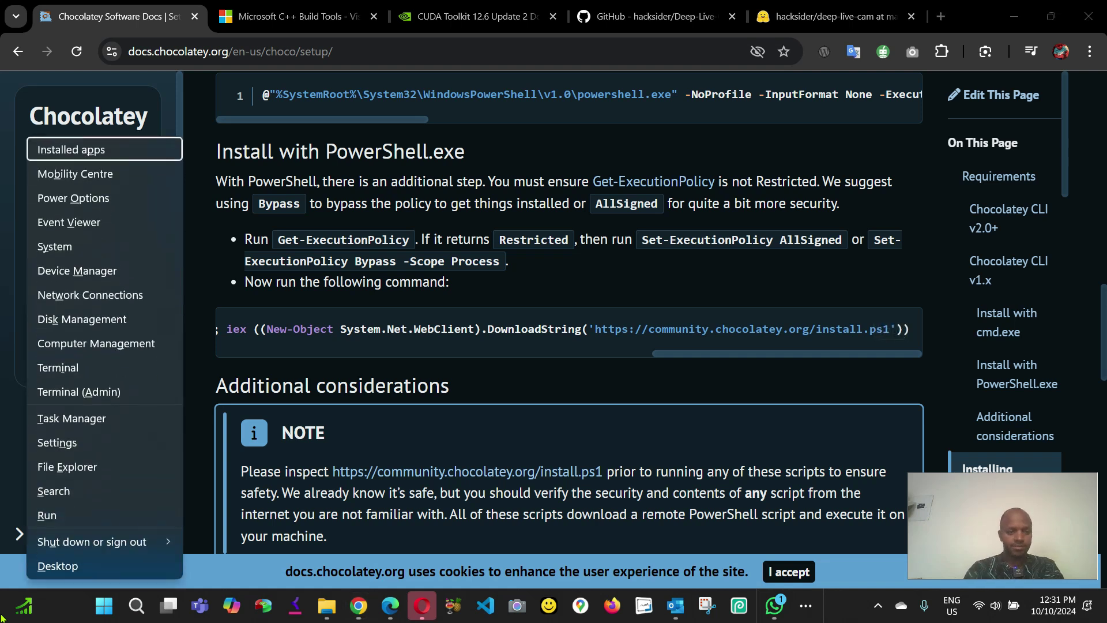
{"action": "left_click", "coordinate": [89, 398]}
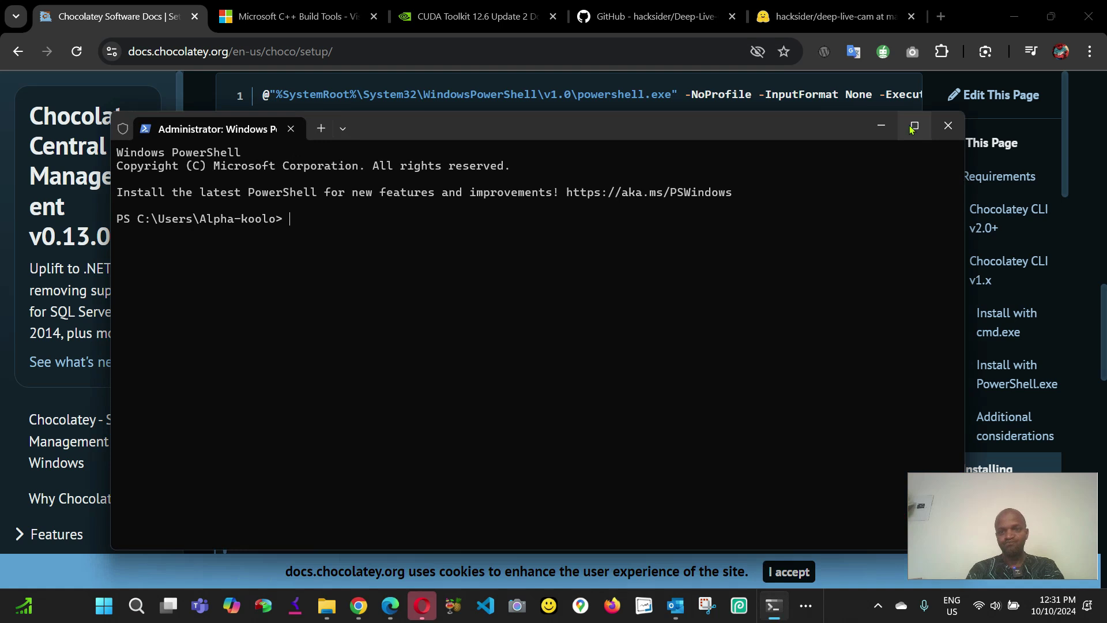
Maximize the admin terminal and run python --version, getting 'Python was not found'
{"action": "left_click", "coordinate": [914, 127]}
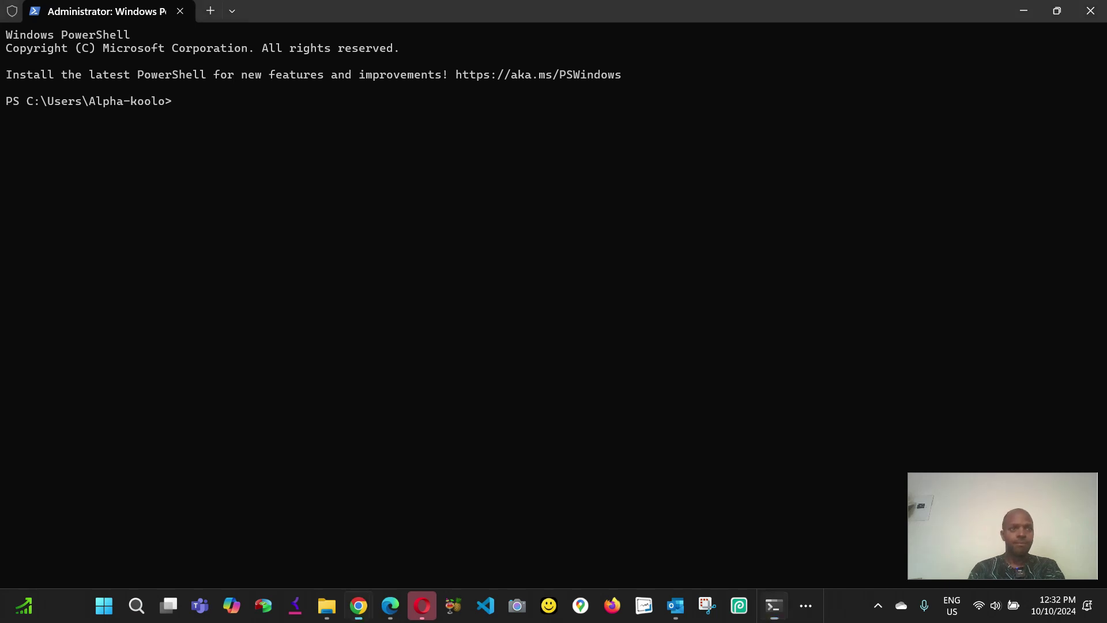
{"action": "left_click", "coordinate": [248, 120]}
{"action": "type", "text": "python"}
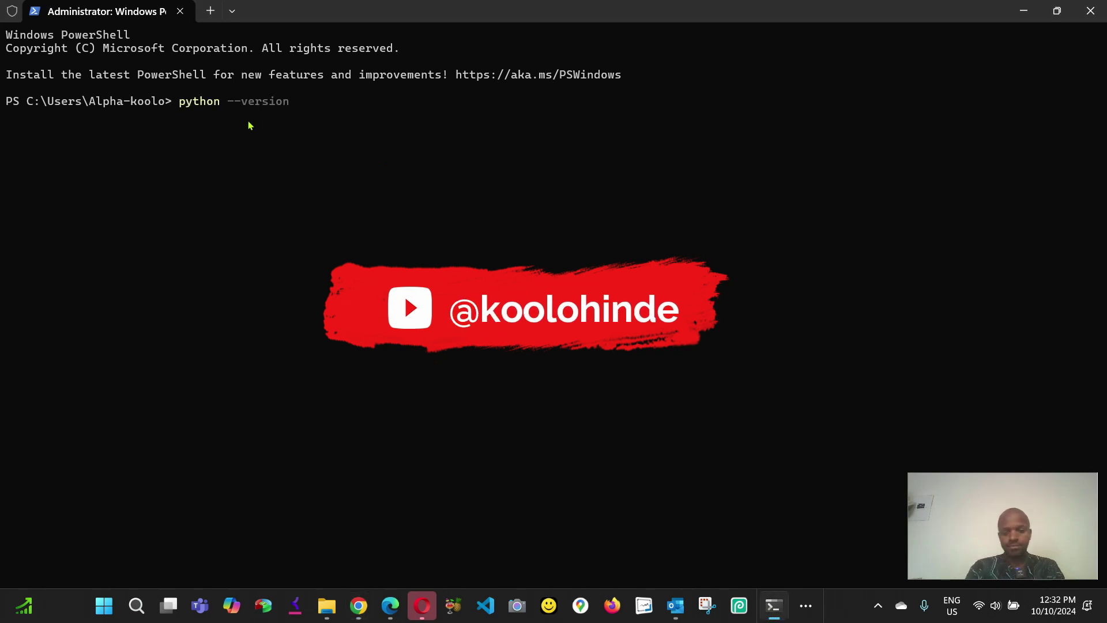
{"action": "key", "text": "Right"}
{"action": "key", "text": "Return"}
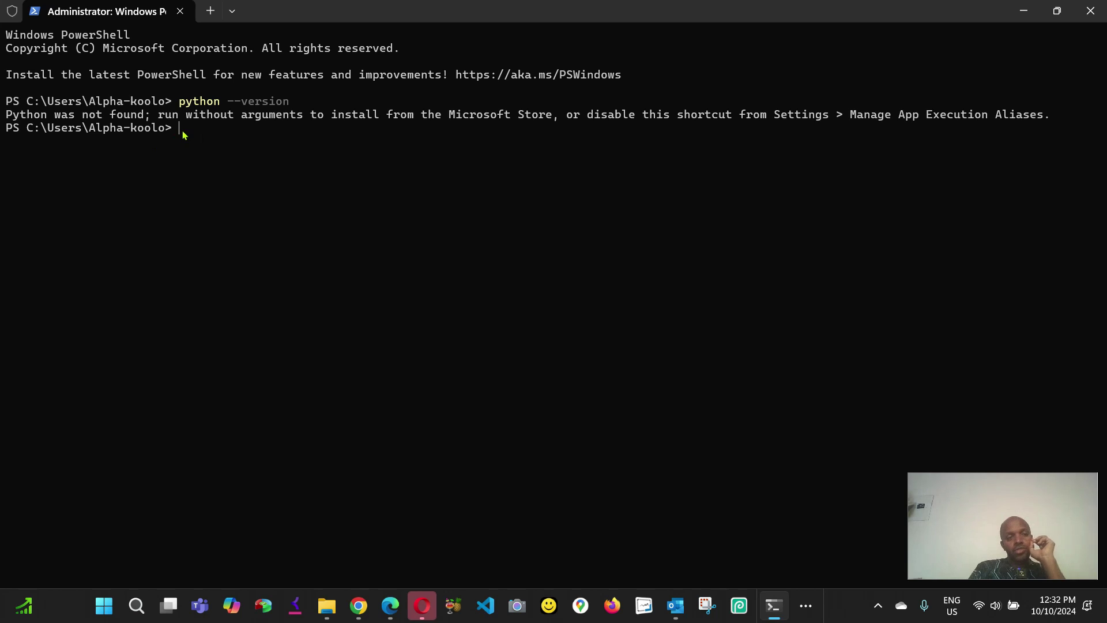
{"action": "left_click_drag", "start_coordinate": [182, 133], "coordinate": [35, 135]}
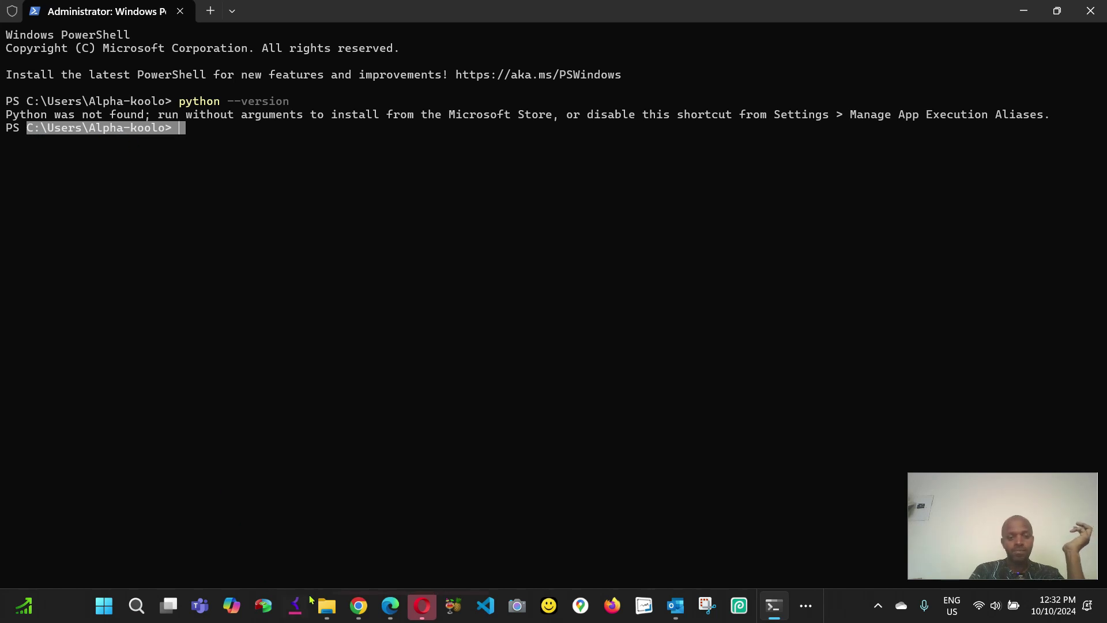
Copy the F:\Python311 path from Explorer's address bar, then minimize Explorer
{"action": "mouse_move", "coordinate": [327, 605]}
{"action": "left_click", "coordinate": [241, 513]}
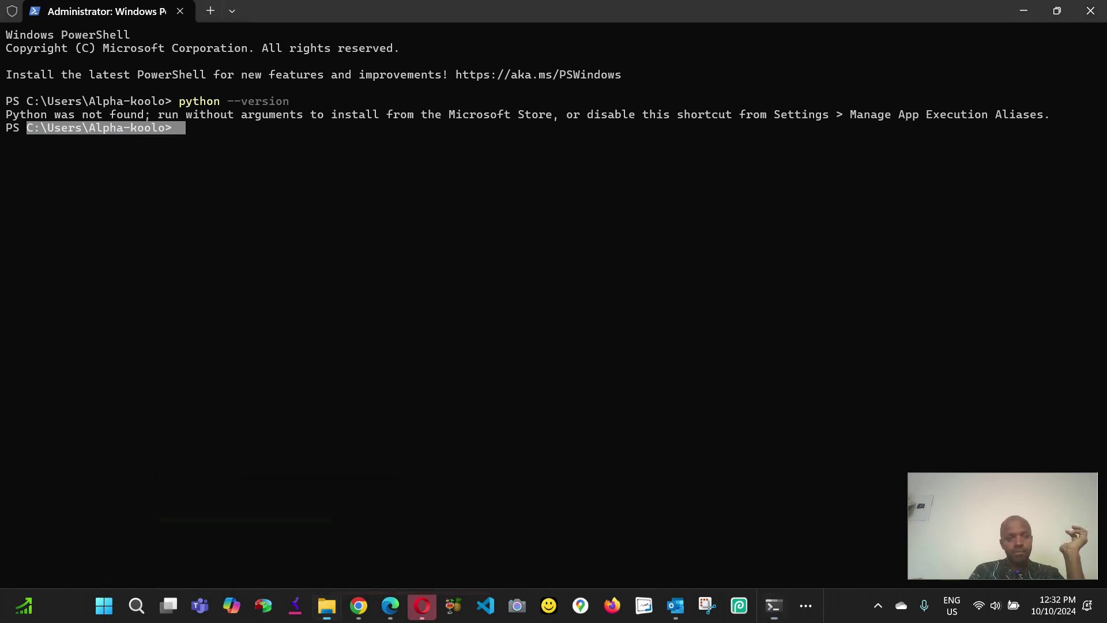
{"action": "left_click", "coordinate": [465, 42]}
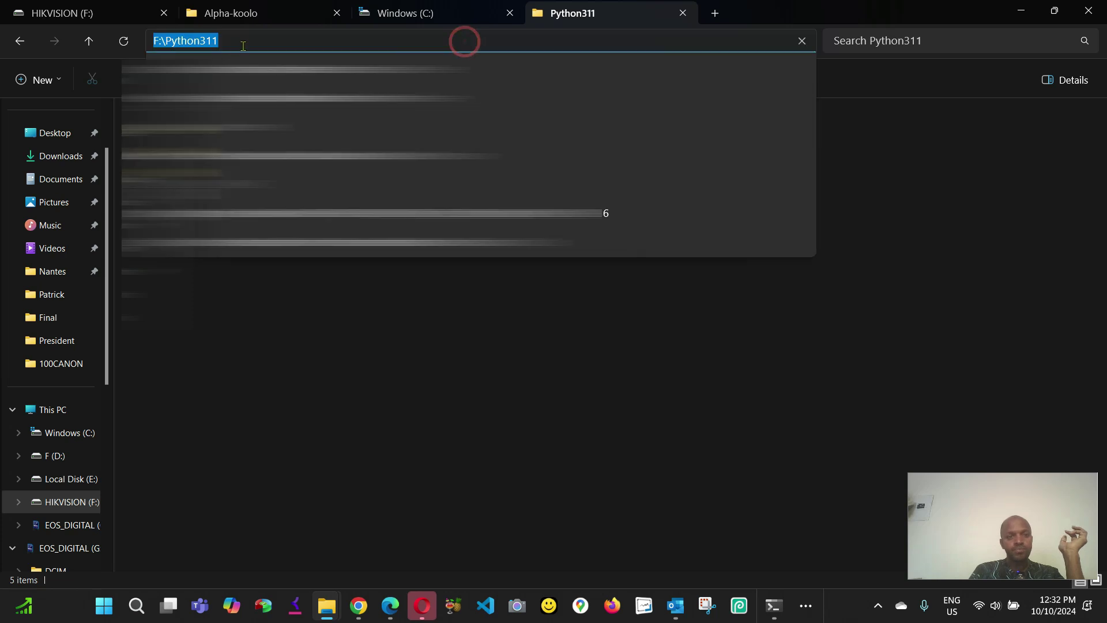
{"action": "right_click", "coordinate": [188, 40]}
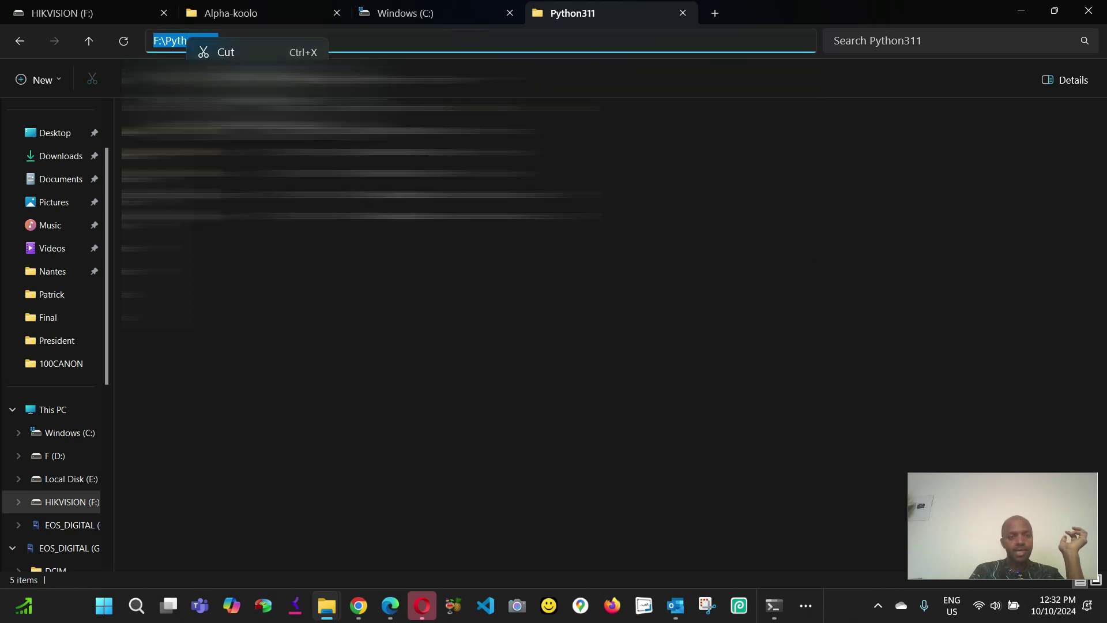
{"action": "left_click", "coordinate": [236, 78]}
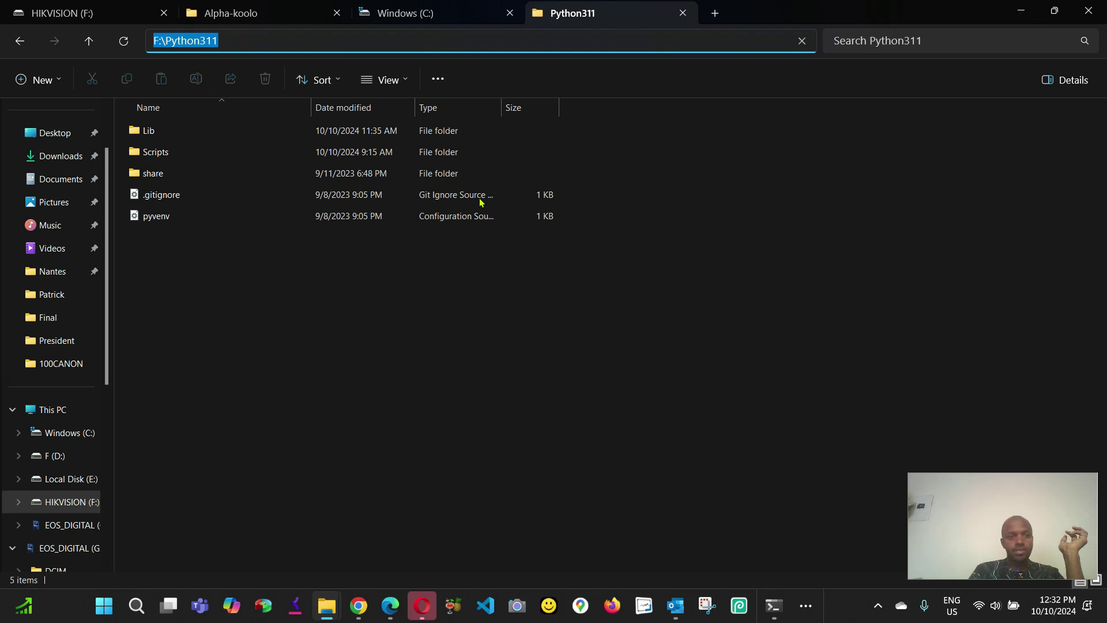
{"action": "left_click", "coordinate": [1020, 17]}
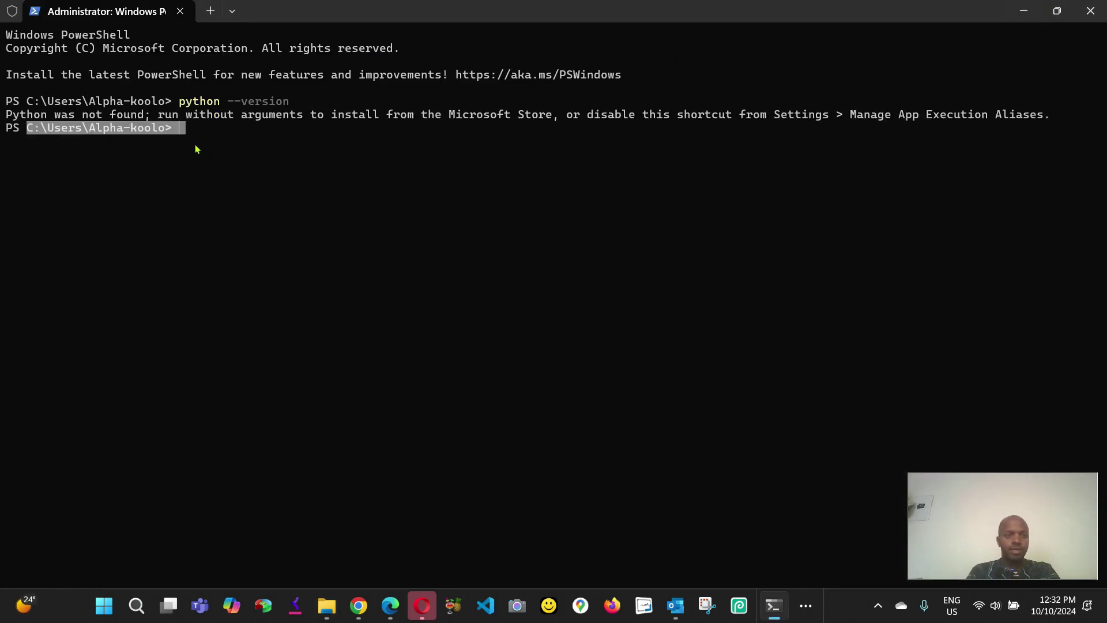
Change directory to F:\Python311 using cd with the pasted path, then close PowerShell
{"action": "left_click", "coordinate": [194, 142]}
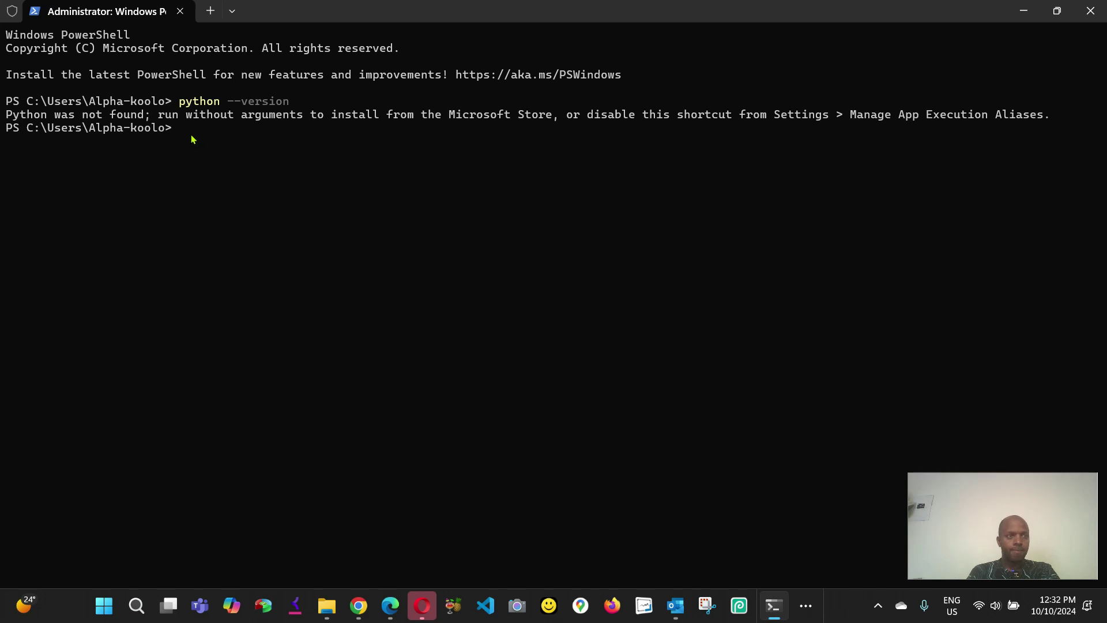
{"action": "type", "text": "cd"}
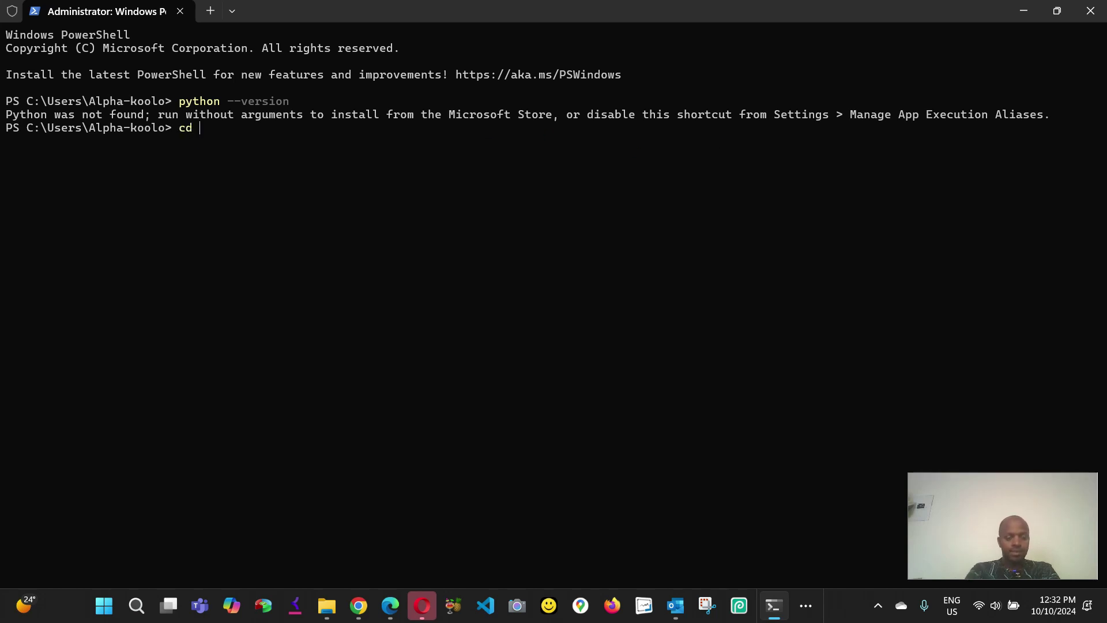
{"action": "key", "text": "ctrl+v"}
{"action": "key", "text": "Return"}
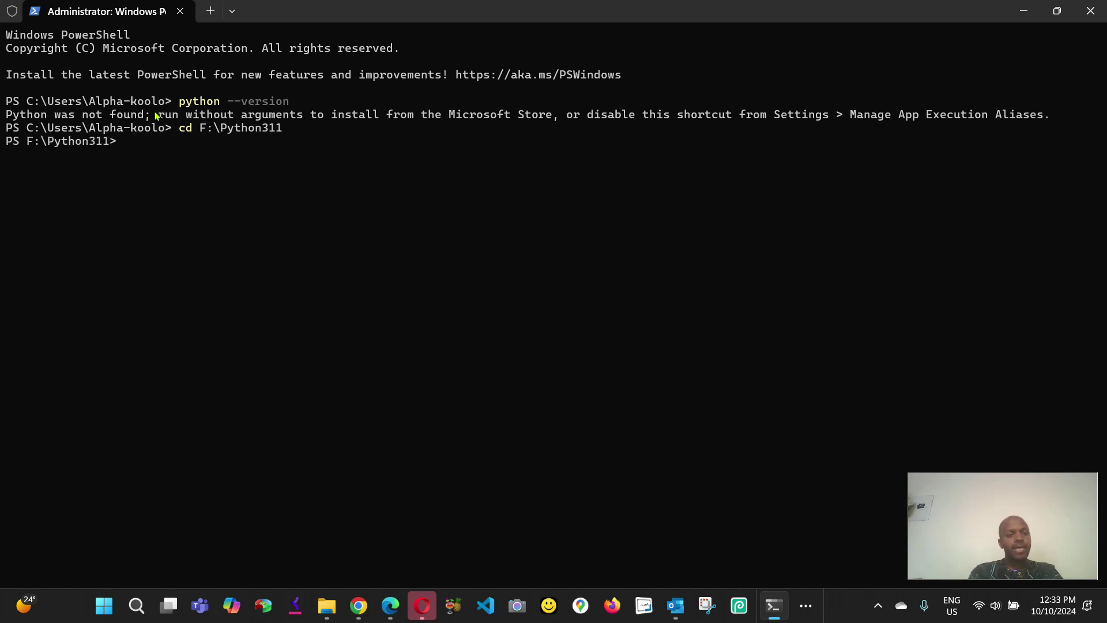
{"action": "left_click_drag", "start_coordinate": [123, 146], "coordinate": [31, 150]}
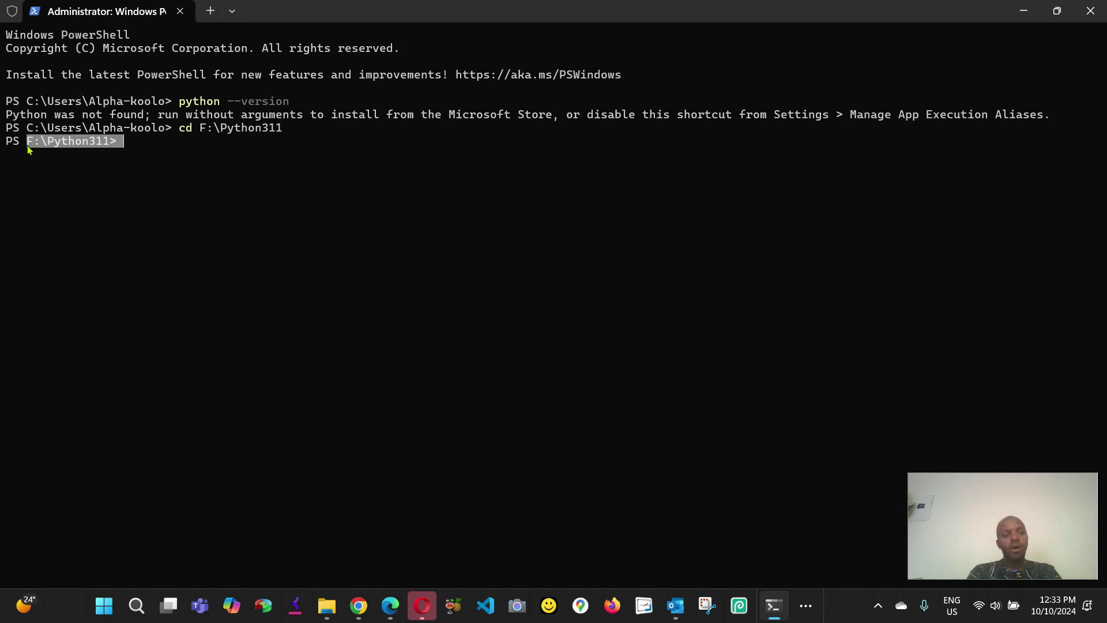
{"action": "left_click_drag", "start_coordinate": [172, 107], "coordinate": [85, 105]}
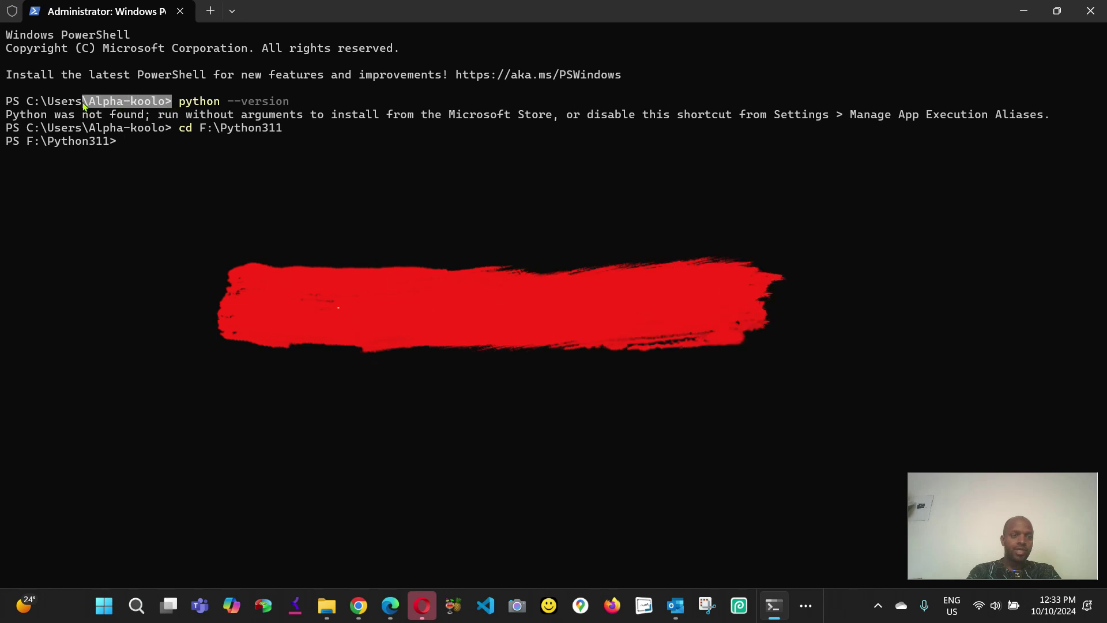
{"action": "left_click", "coordinate": [132, 106]}
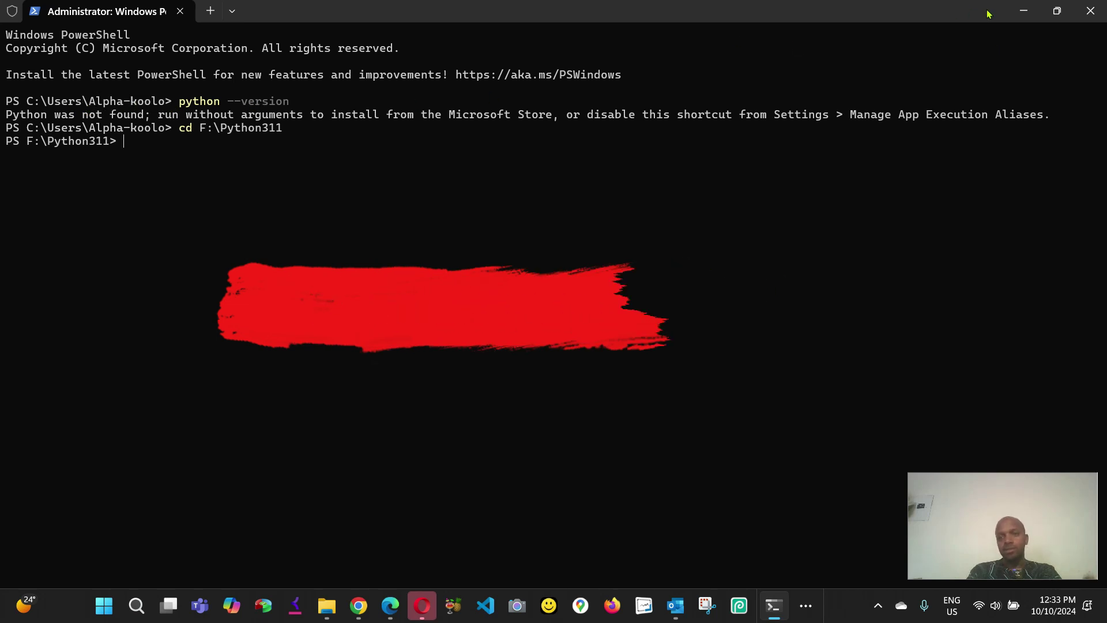
{"action": "left_click", "coordinate": [1091, 10]}
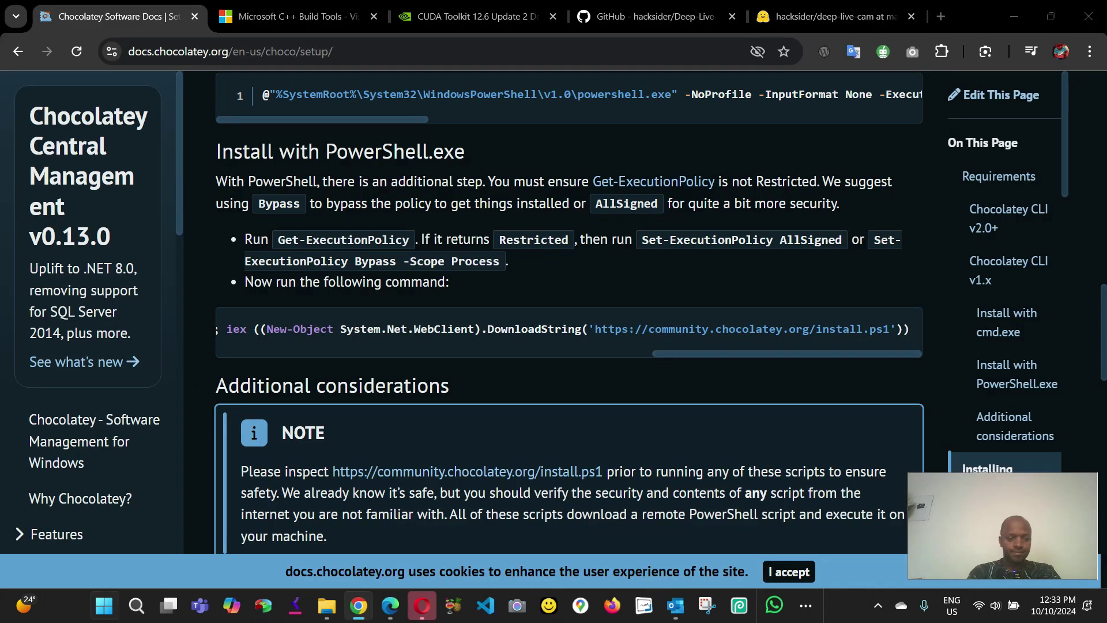
Launch a new Terminal (Admin) PowerShell session and maximize it to full screen
{"action": "key", "text": "super+x"}
{"action": "left_click", "coordinate": [75, 391]}
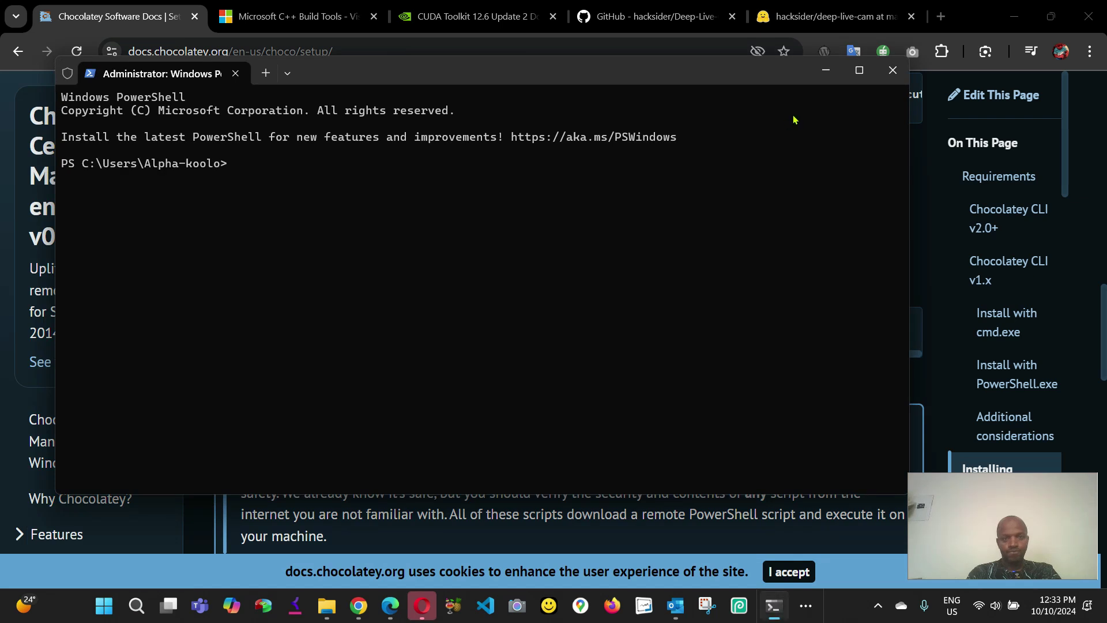
{"action": "left_click", "coordinate": [860, 70]}
{"action": "left_click", "coordinate": [1044, 568]}
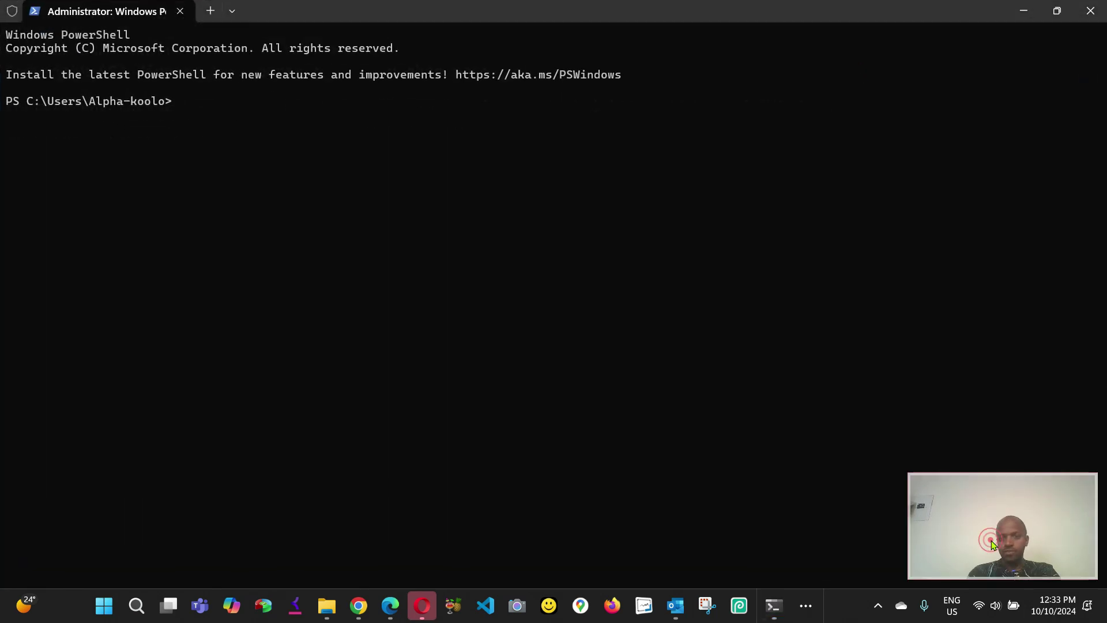